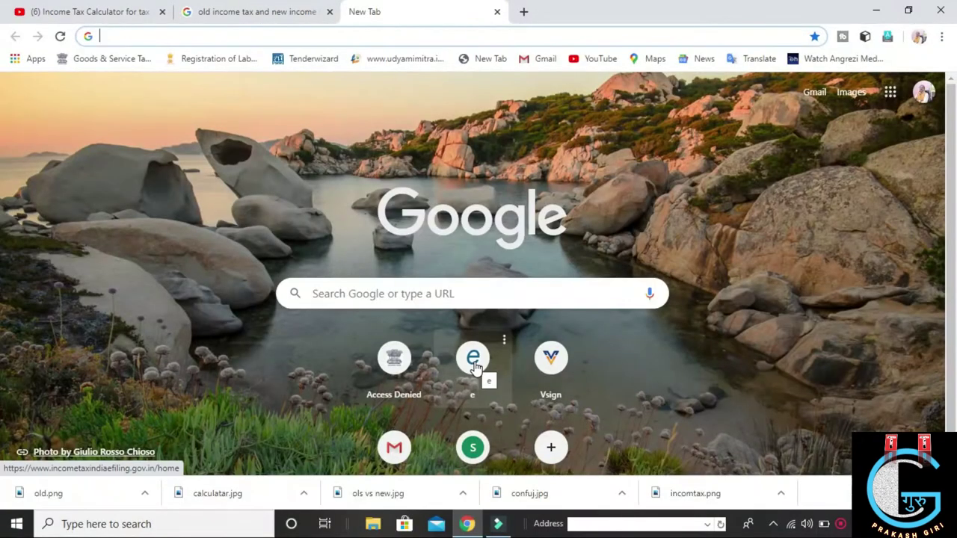
# Open the Income Tax e-Filing portal home page and close the bank-account pre-validation notice
pyautogui.click(474, 364)
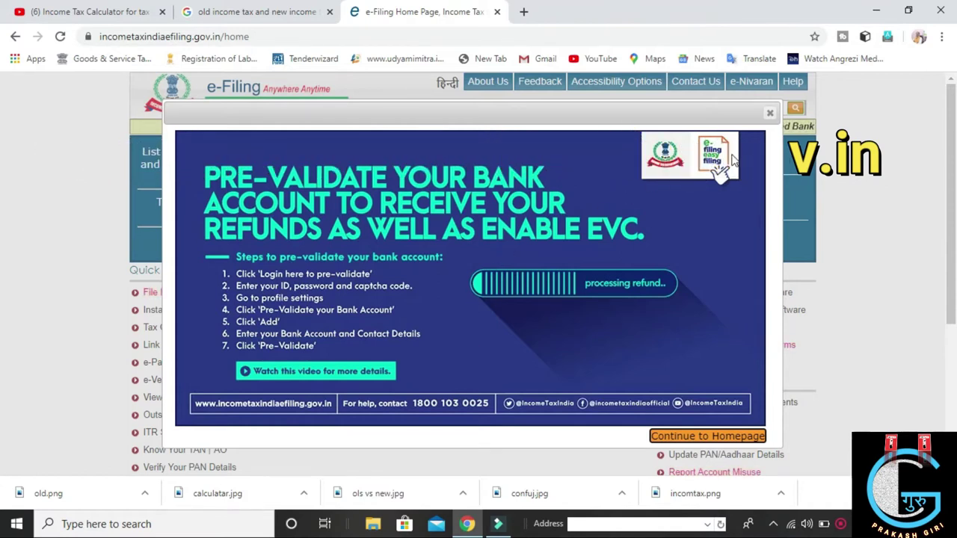
pyautogui.click(771, 116)
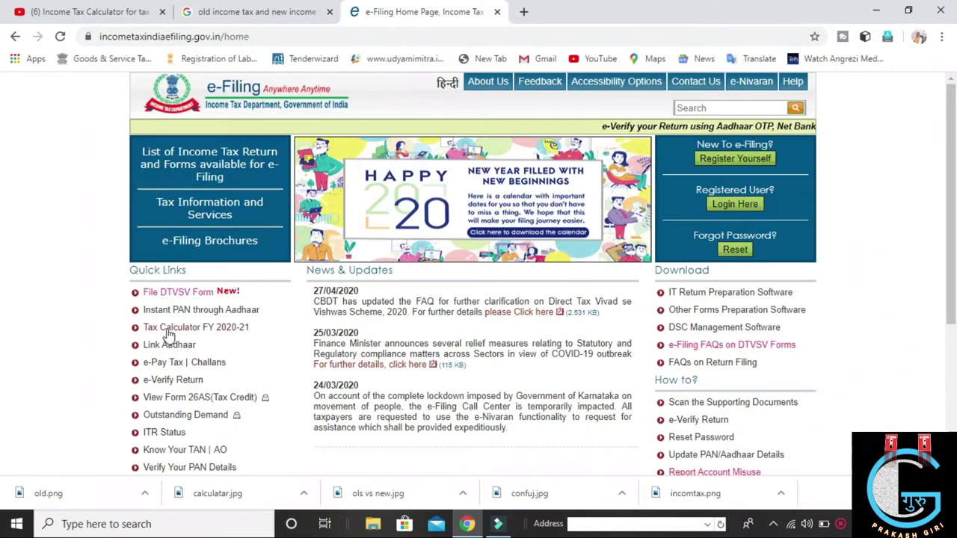
# Open the Tax Calculator FY 2020-21 and set the age group to Below 60 years
pyautogui.click(209, 327)
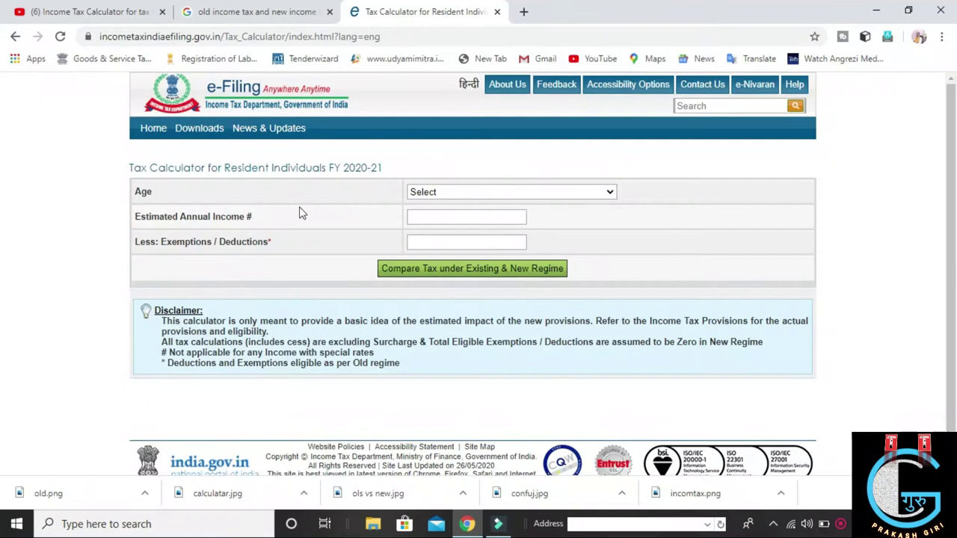
pyautogui.click(491, 194)
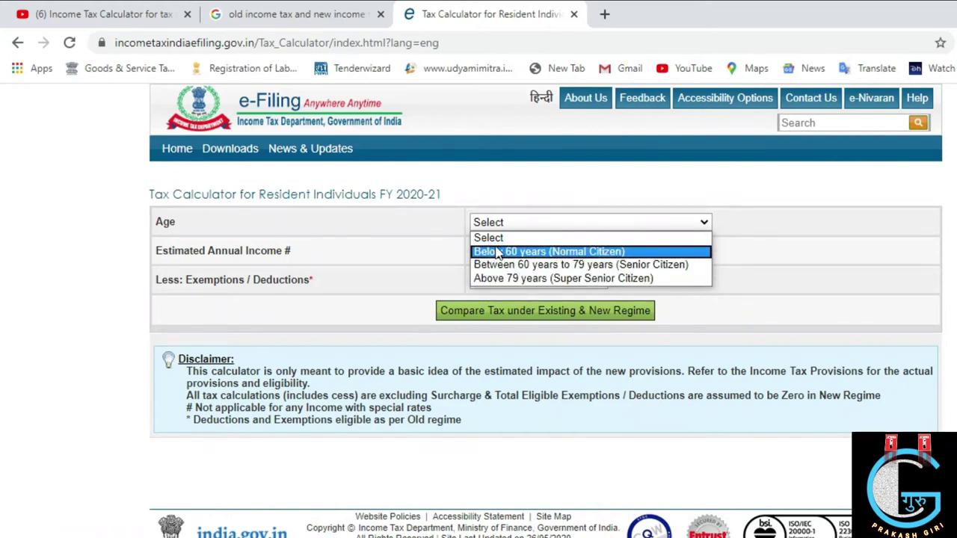
pyautogui.click(537, 252)
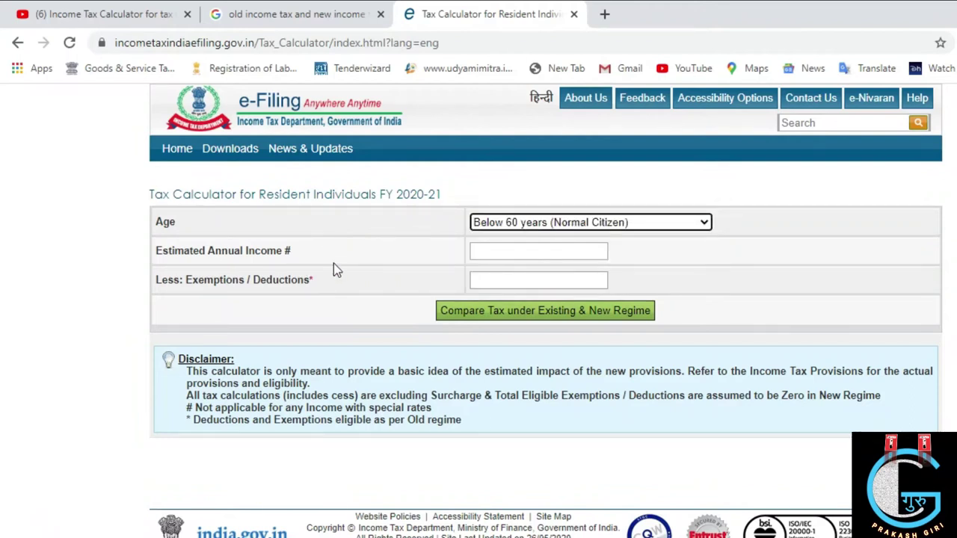
# Enter estimated annual income 1200000 and exemptions/deductions 250000
pyautogui.click(521, 250)
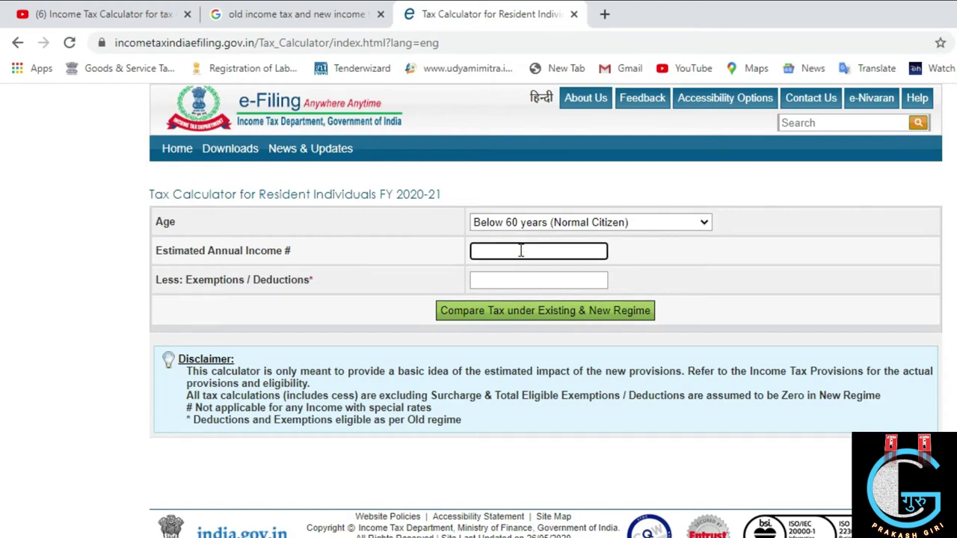
pyautogui.write('1200000')
pyautogui.click(554, 279)
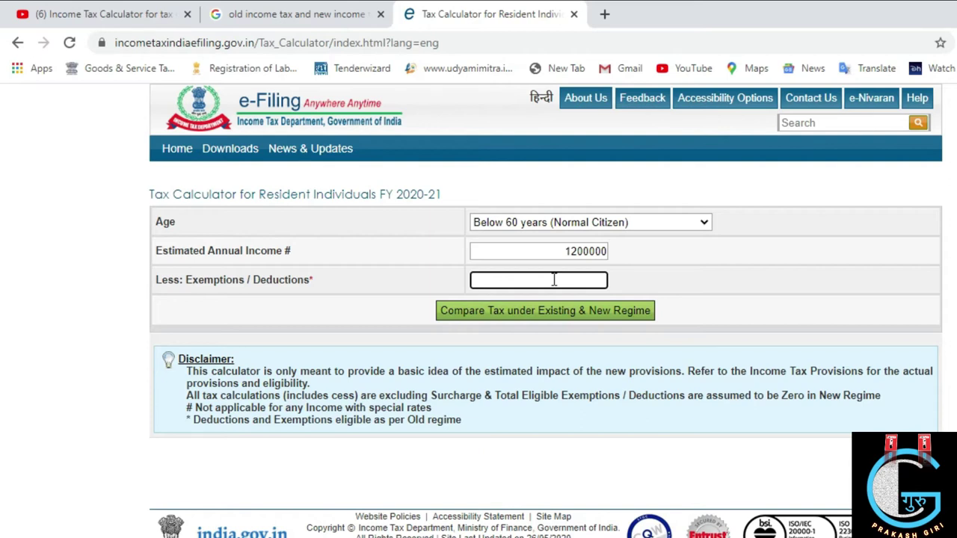
pyautogui.click(572, 277)
pyautogui.write('2')
pyautogui.write('50000')
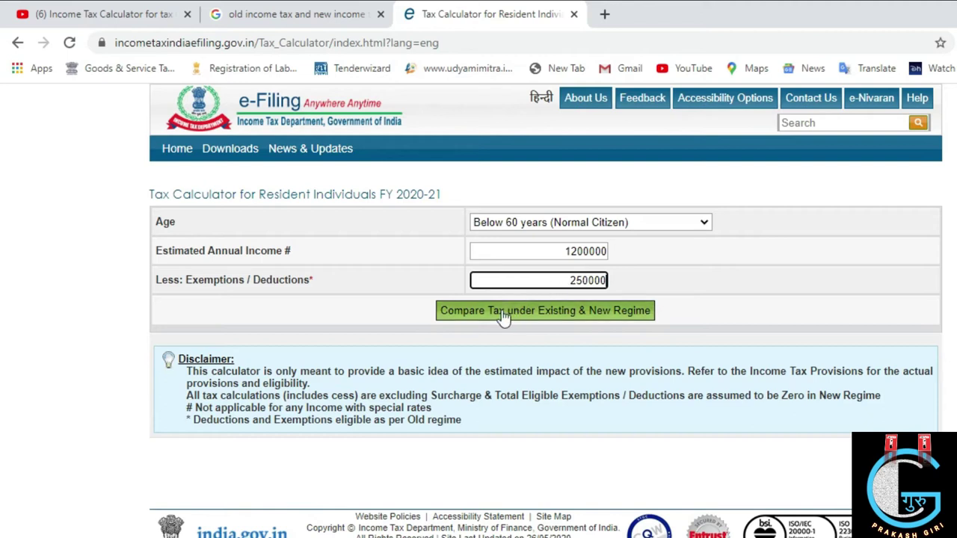
# Compare tax under existing and new regimes: 106600 versus 119600
pyautogui.click(560, 317)
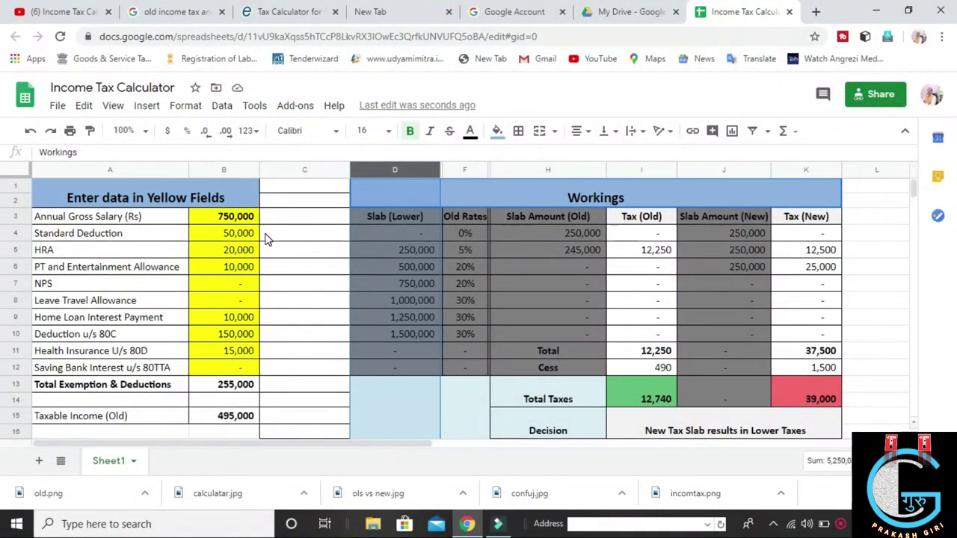
# Change B3's Annual Gross Salary from 750000 to 1200000, giving taxes 105,560 (old) and 119,600 (new)
pyautogui.scroll(-1, 266, 236)
pyautogui.scroll(1, 266, 236)
pyautogui.click(235, 218)
pyautogui.doubleClick(234, 216)
pyautogui.press('BackSpace')
pyautogui.press('BackSpace')
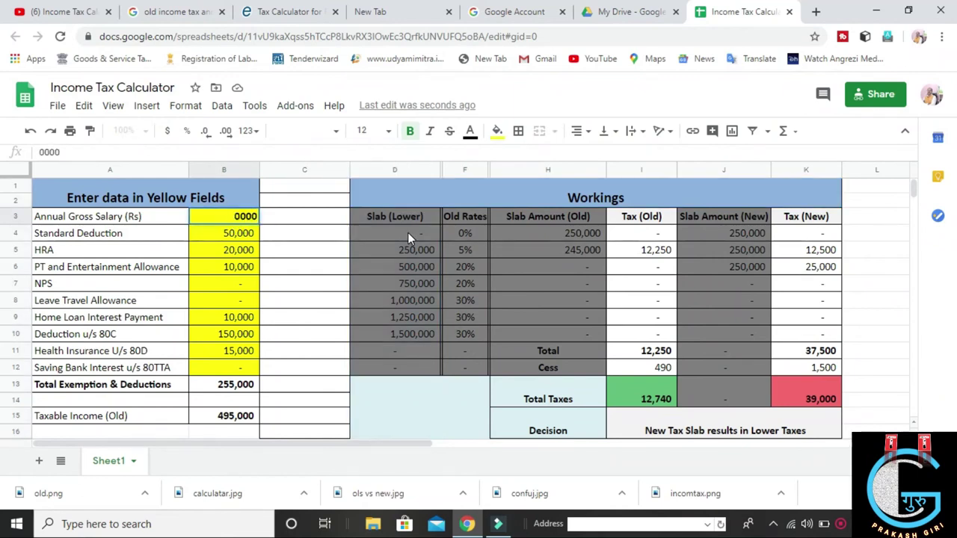
pyautogui.write('12')
pyautogui.write('0')
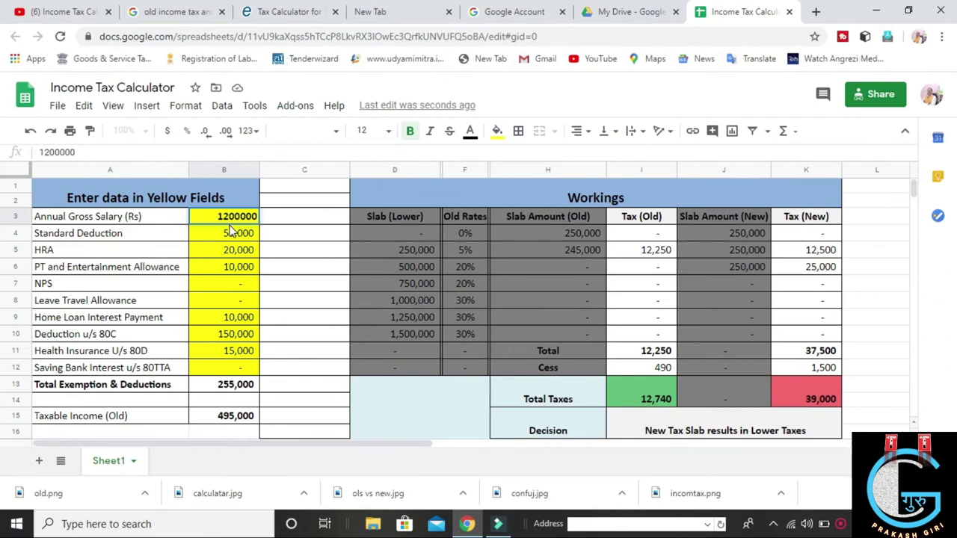
pyautogui.press('Return')
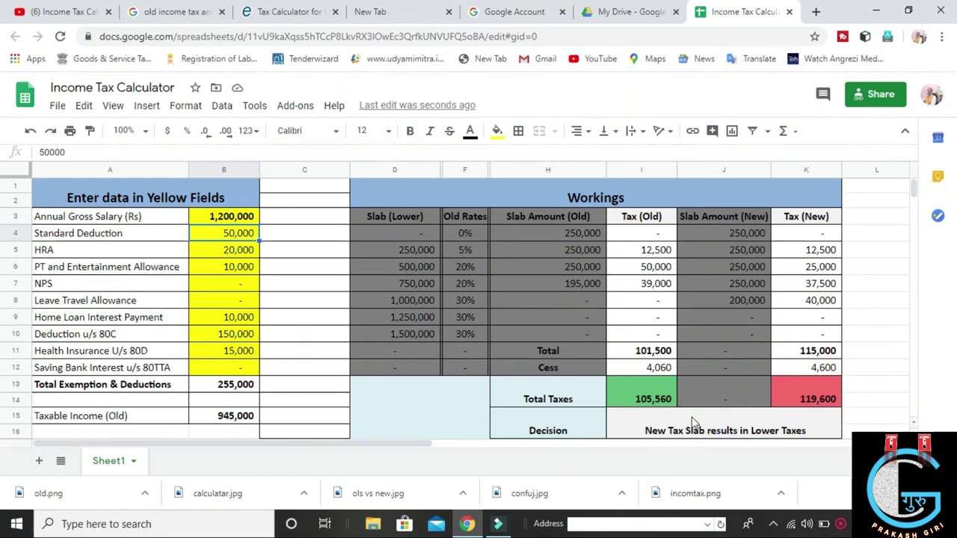
pyautogui.scroll(-1, 692, 423)
pyautogui.scroll(-1, 692, 423)
pyautogui.scroll(-2, 695, 423)
pyautogui.scroll(1, 698, 424)
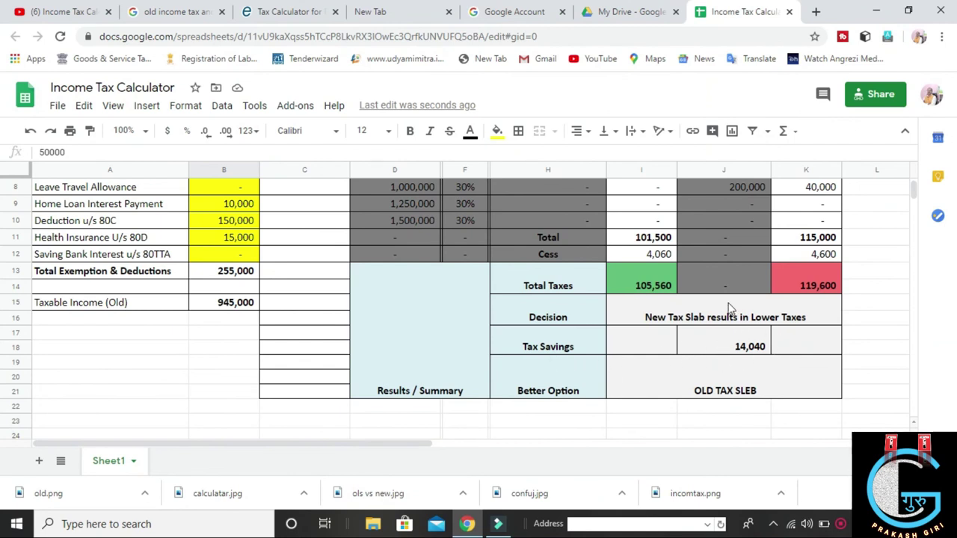
pyautogui.scroll(3, 696, 354)
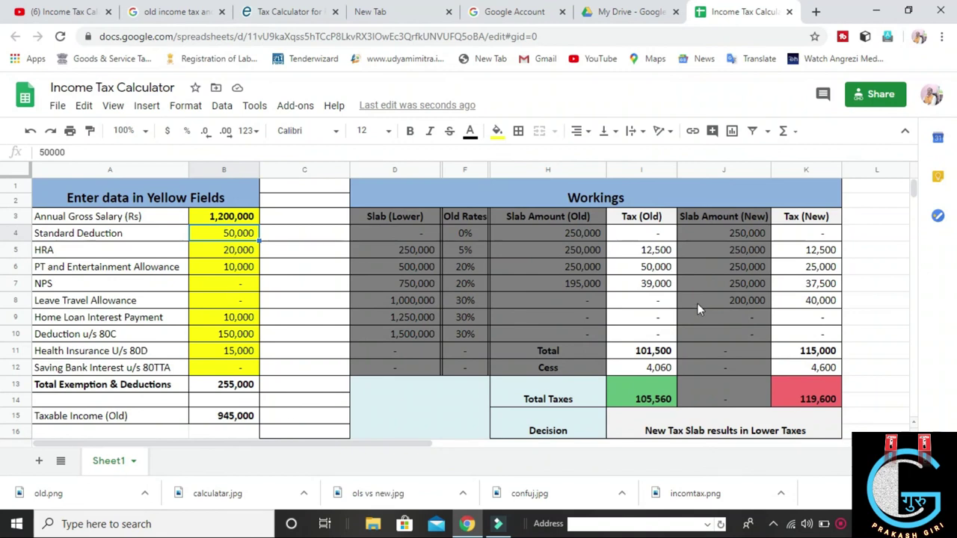
pyautogui.scroll(-1, 695, 314)
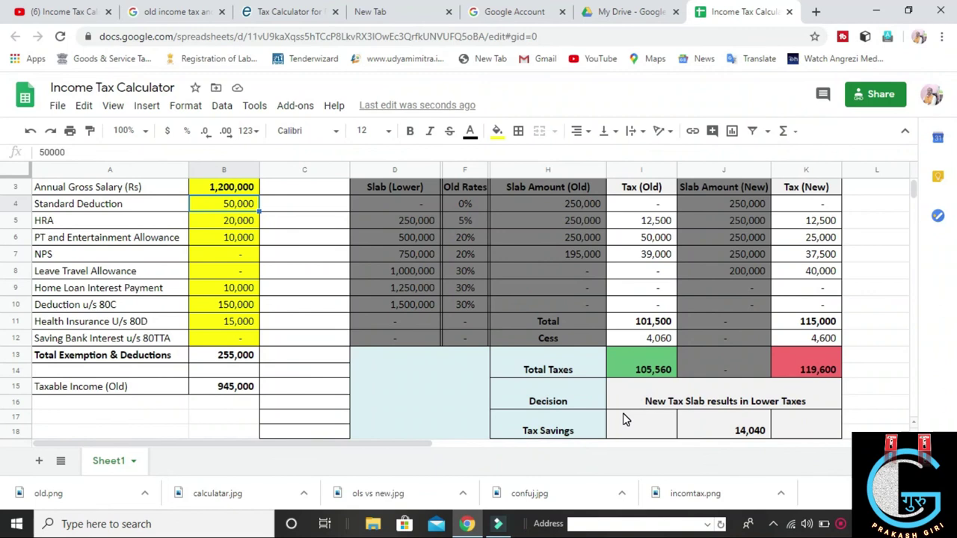
pyautogui.scroll(-1, 625, 420)
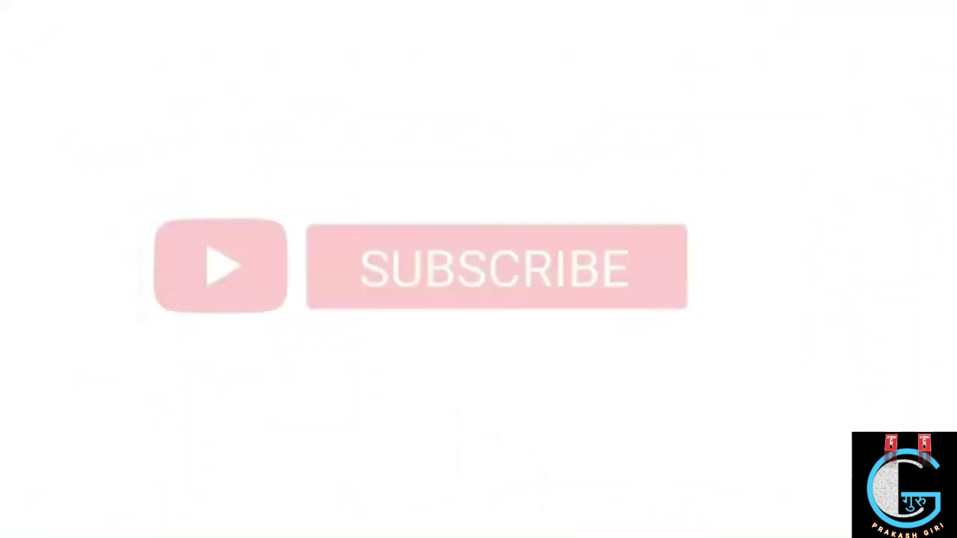